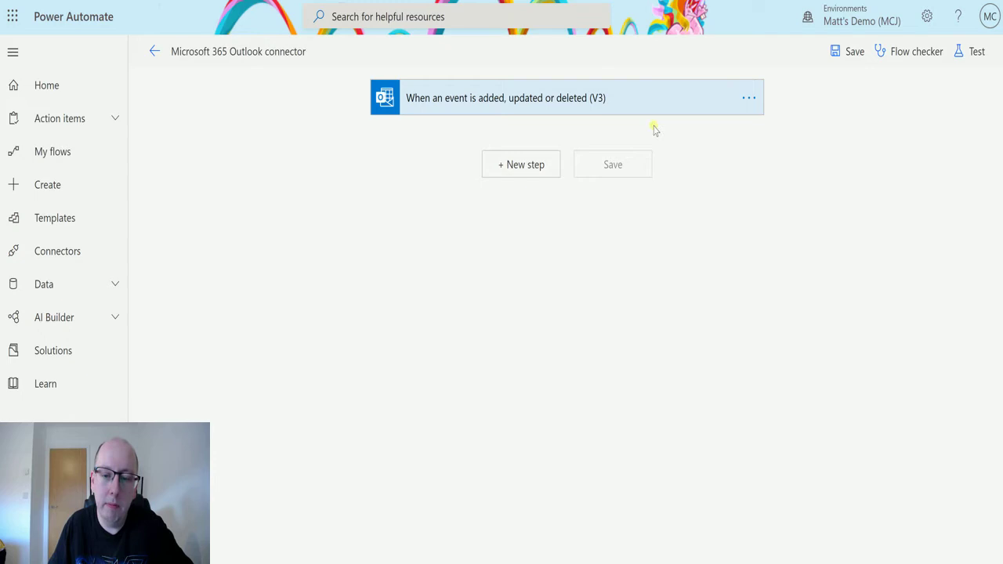
Step: Review the event trigger's settings and add the Office 365 Outlook action Get calendars (V2) below it
left_click(638, 98)
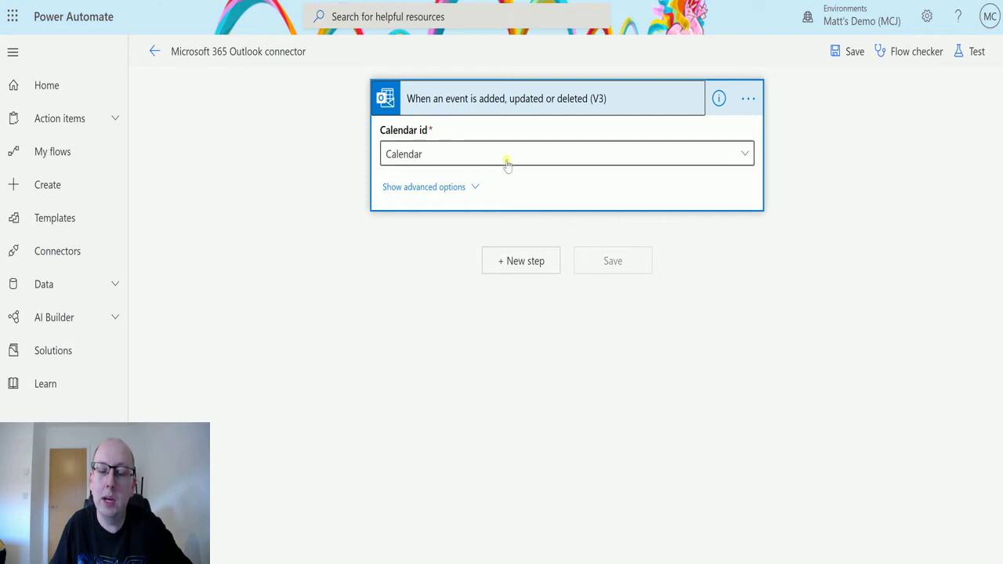
left_click(651, 108)
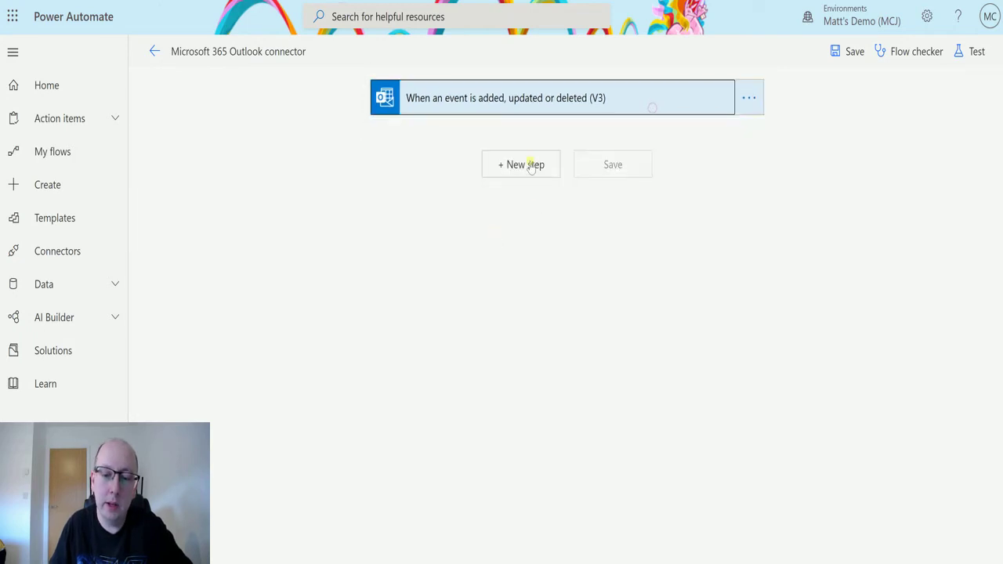
left_click(530, 166)
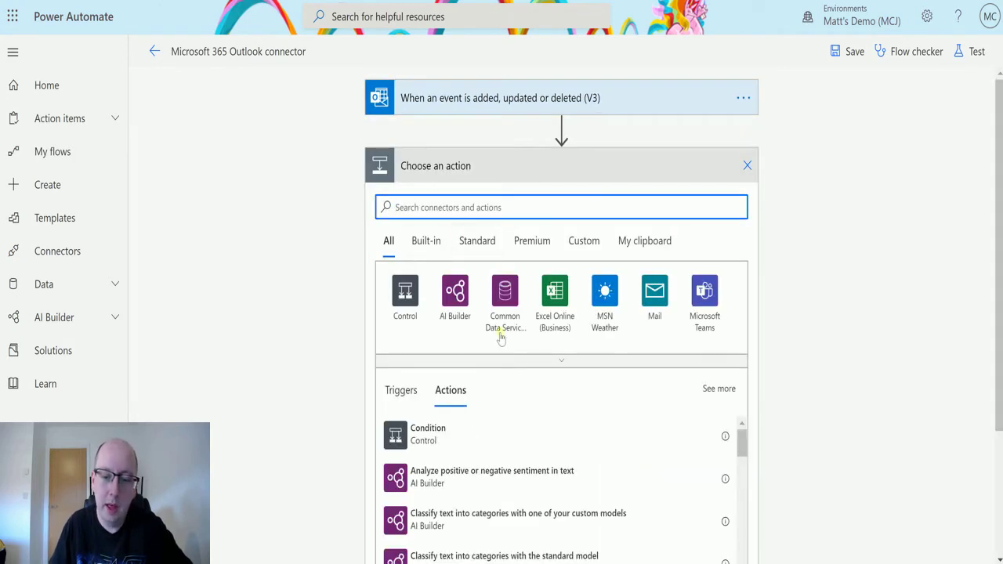
left_click(572, 364)
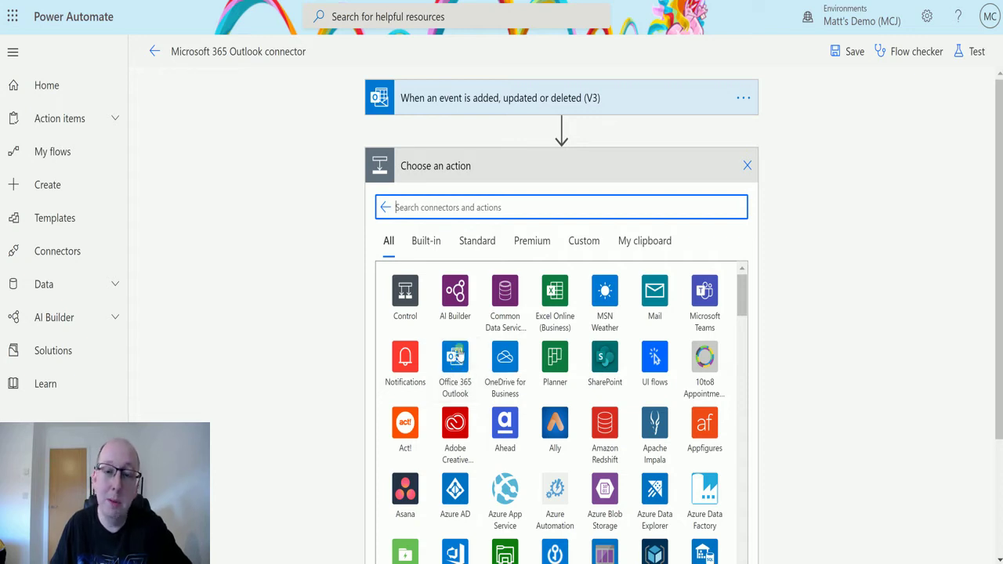
left_click(455, 356)
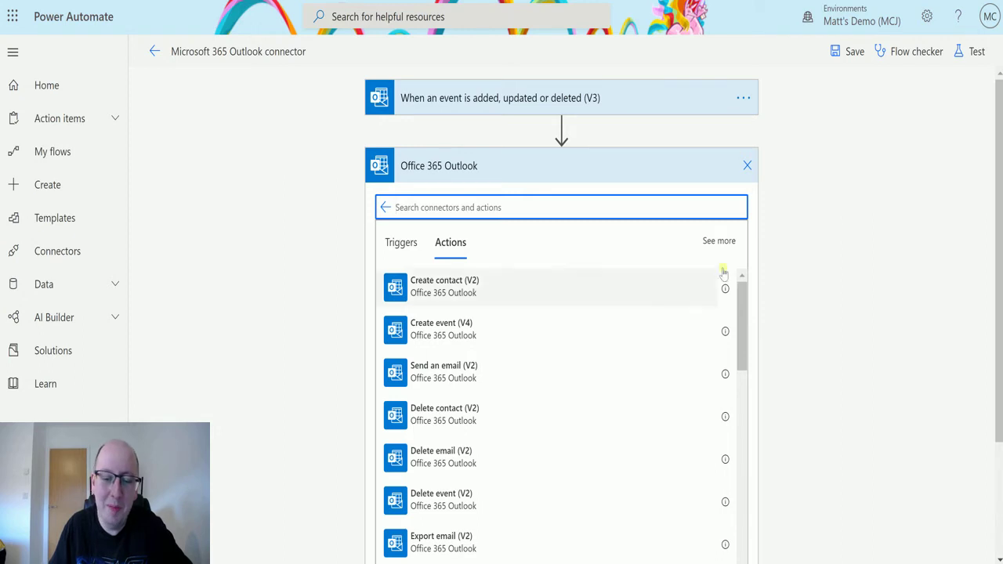
scroll(619, 316, "down", 3)
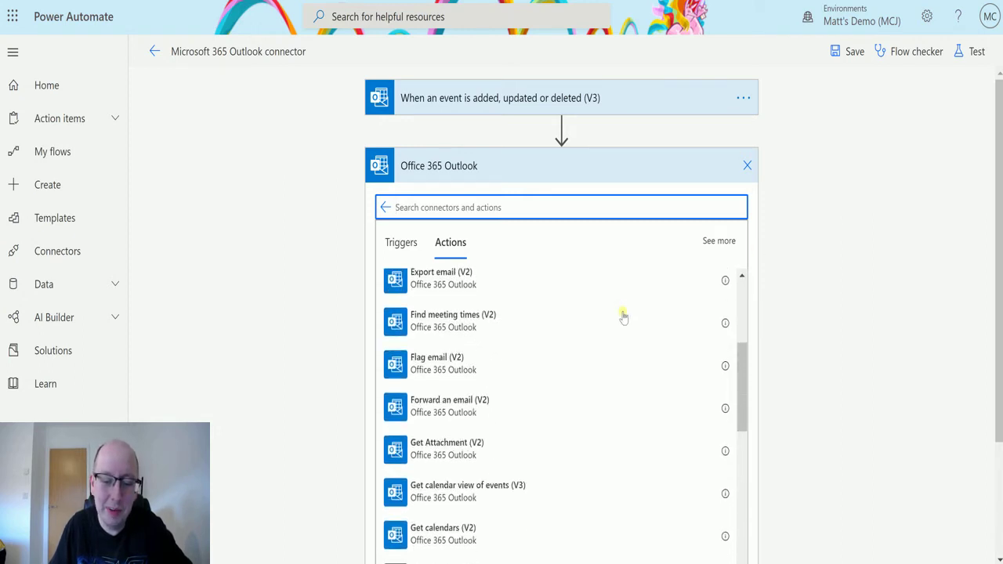
scroll(619, 317, "down", 2)
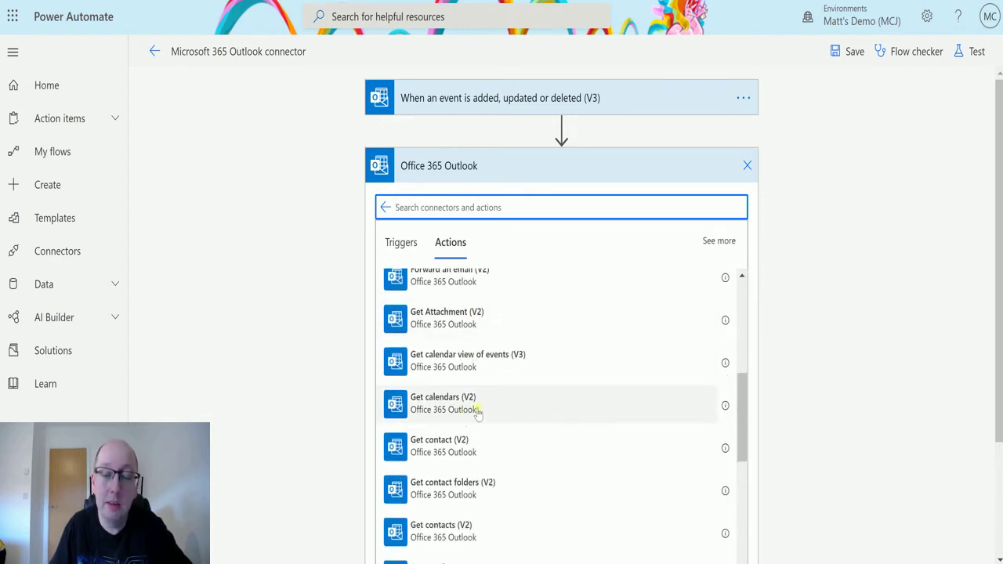
left_click(479, 413)
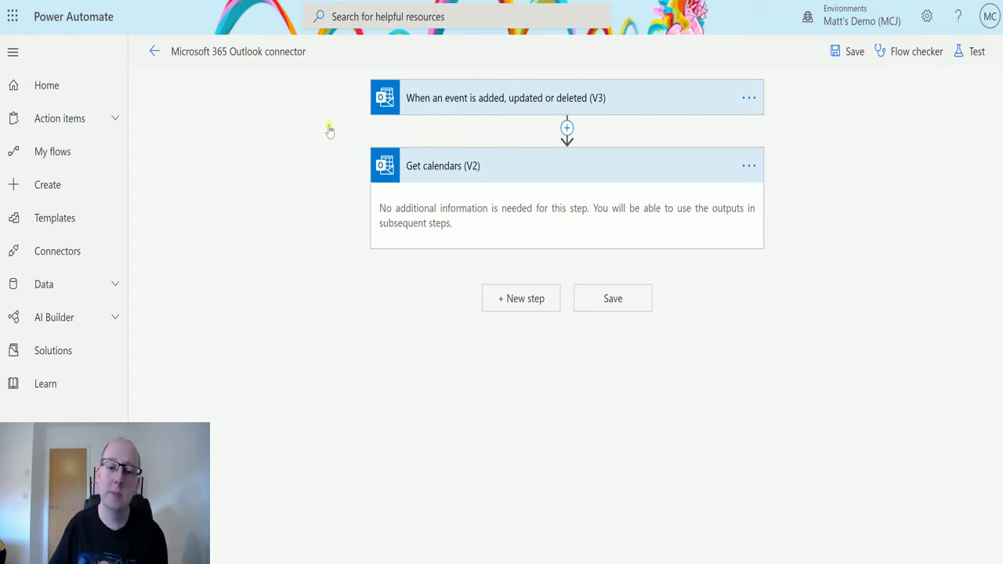
Step: Start a test run of the flow with the option to perform the trigger action manually
left_click(971, 51)
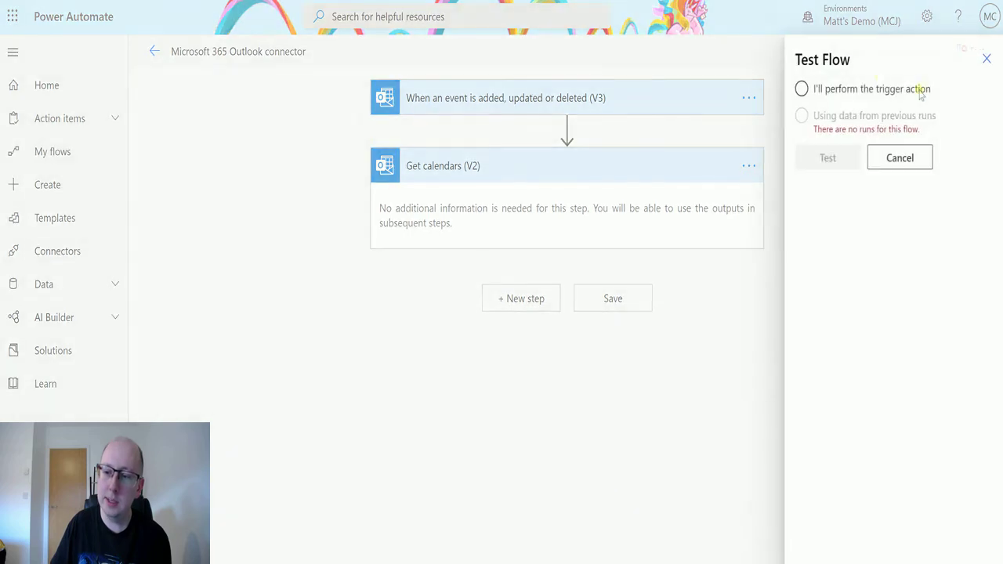
left_click(812, 88)
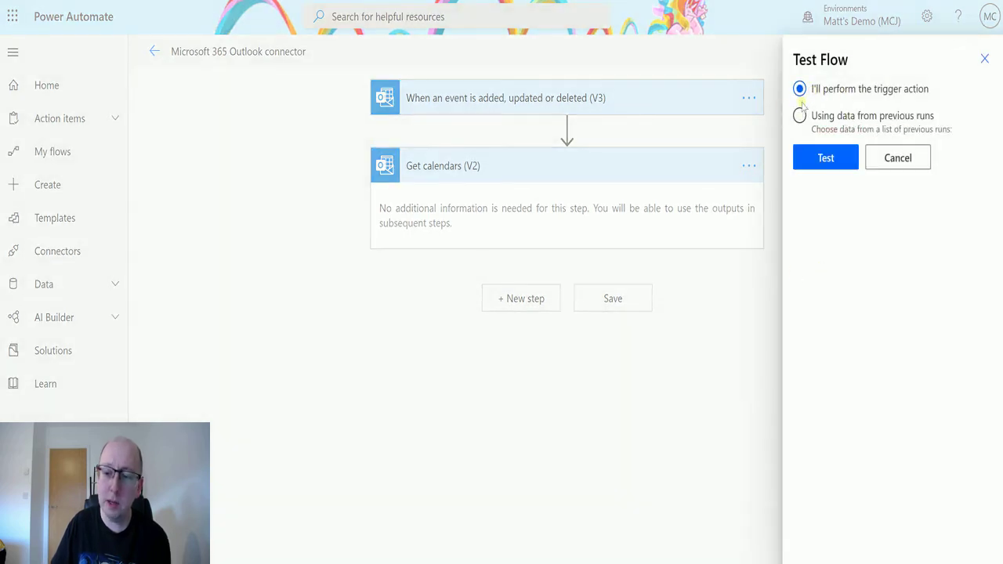
left_click(827, 159)
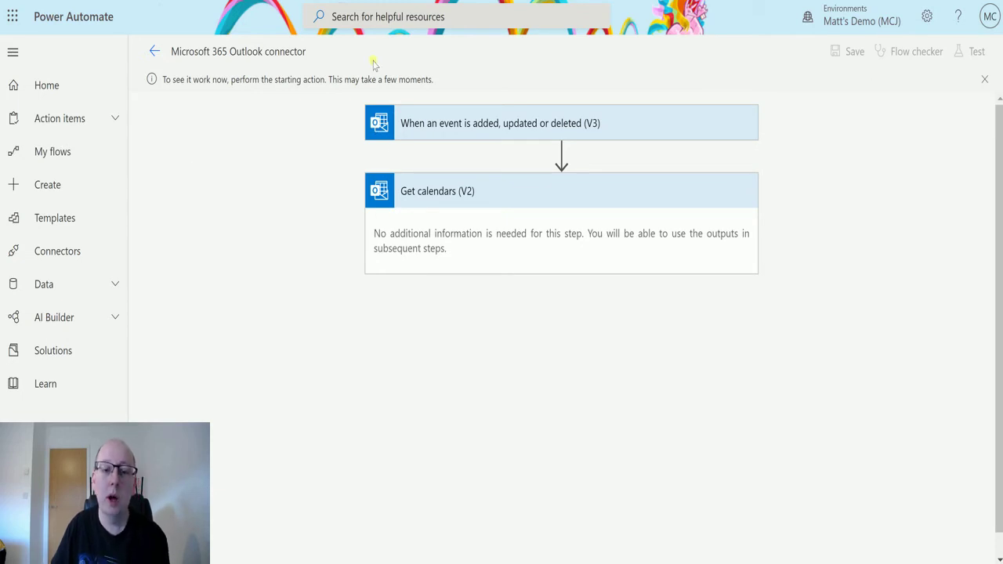
Step: Switch to the Outlook calendar and save an event titled "This is a fantastic event" on 5 August 2020, 19:00 to 19:30
key("alt+Tab")
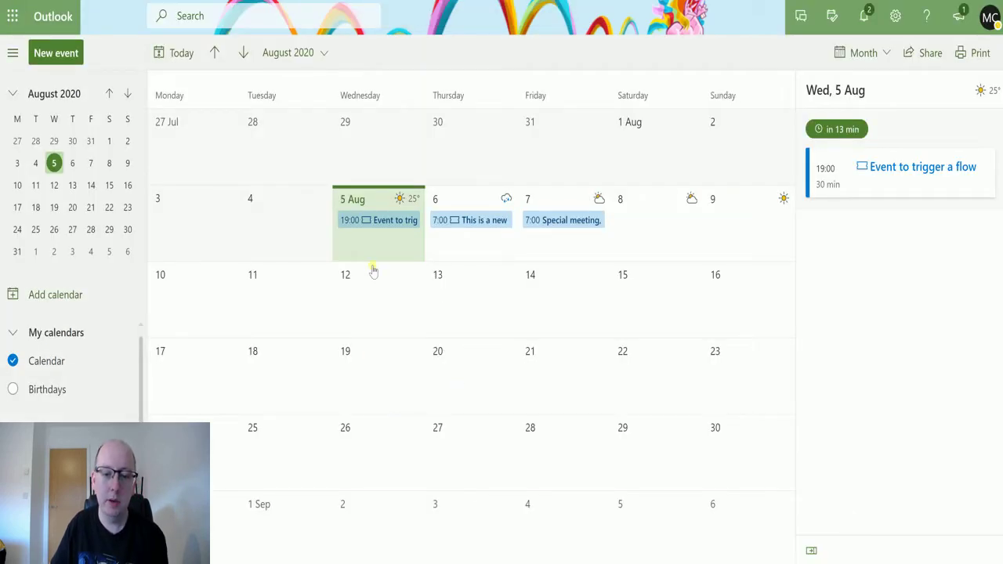
left_click(388, 237)
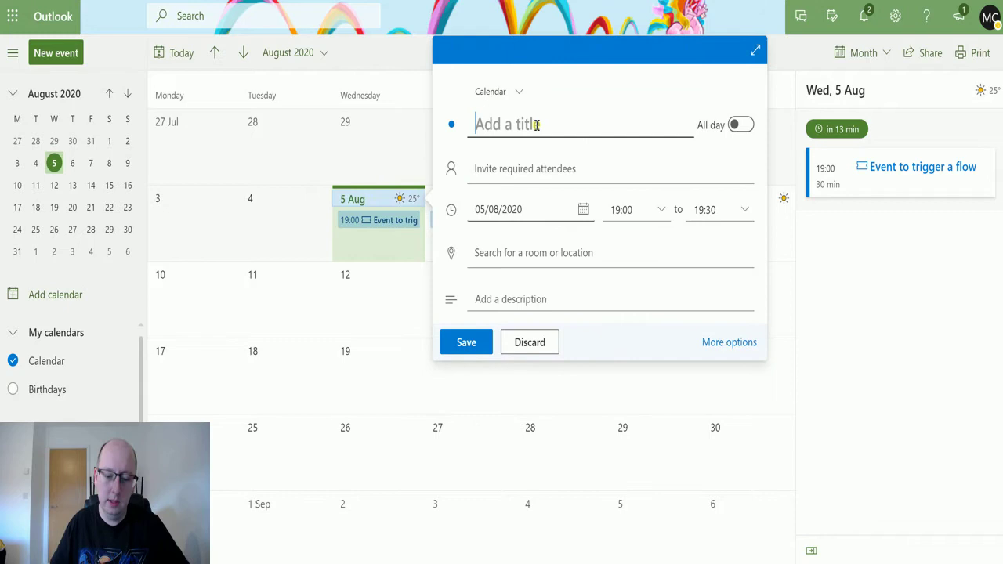
type("This is a f")
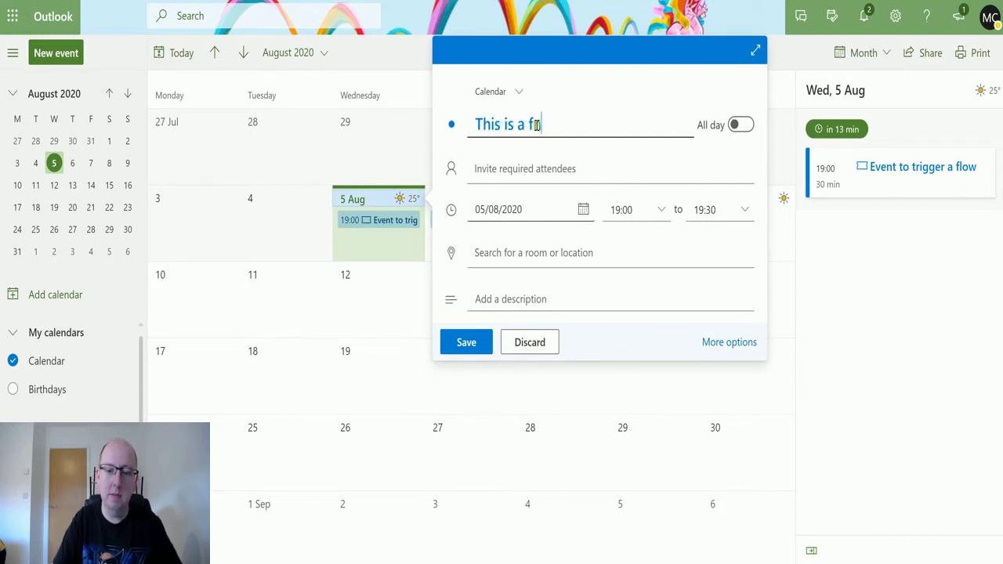
type("antastic event")
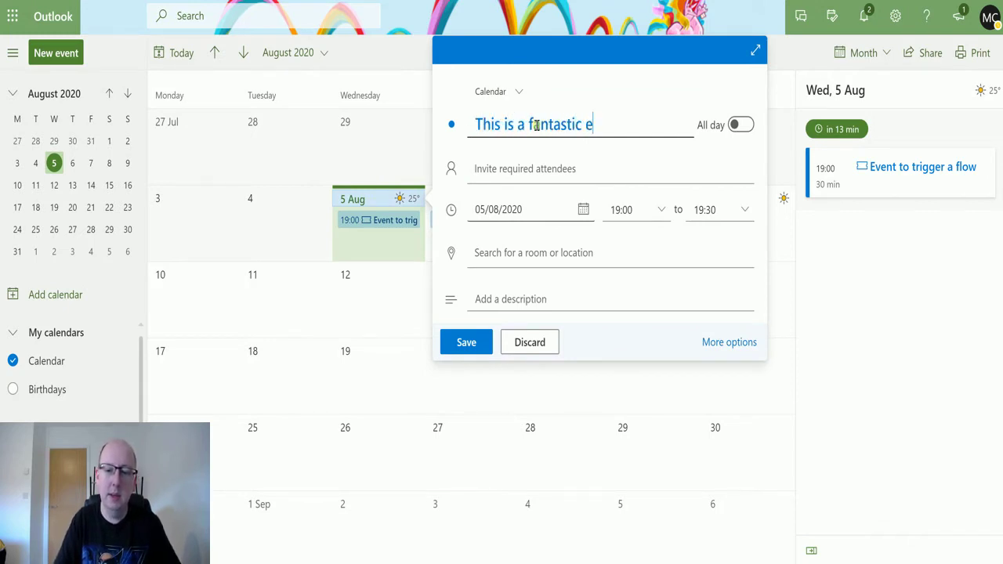
left_click(460, 344)
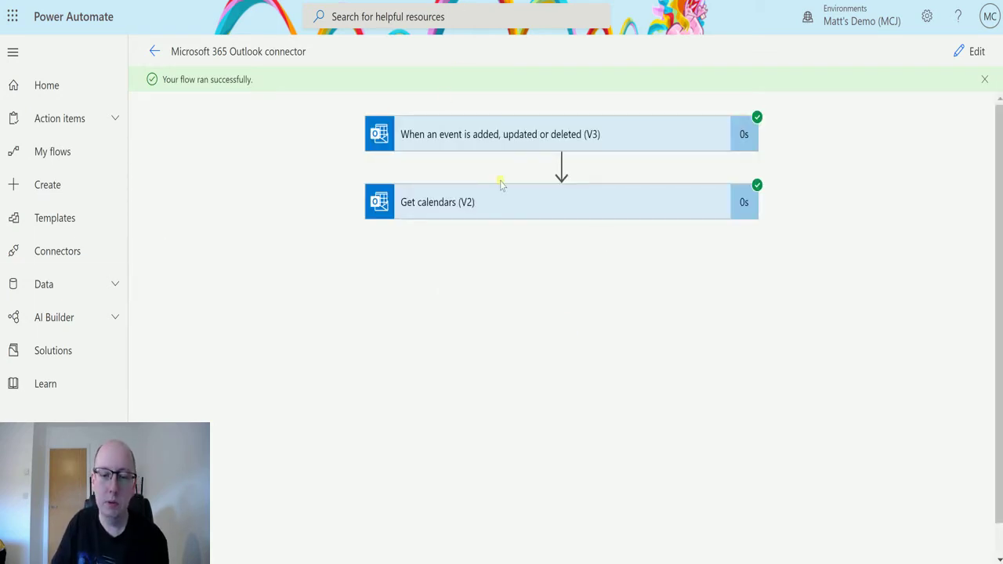
Step: Examine the Get calendars (V2) outputs of the flow run, checking each calendar's ID, name, permissions and owner
left_click(571, 212)
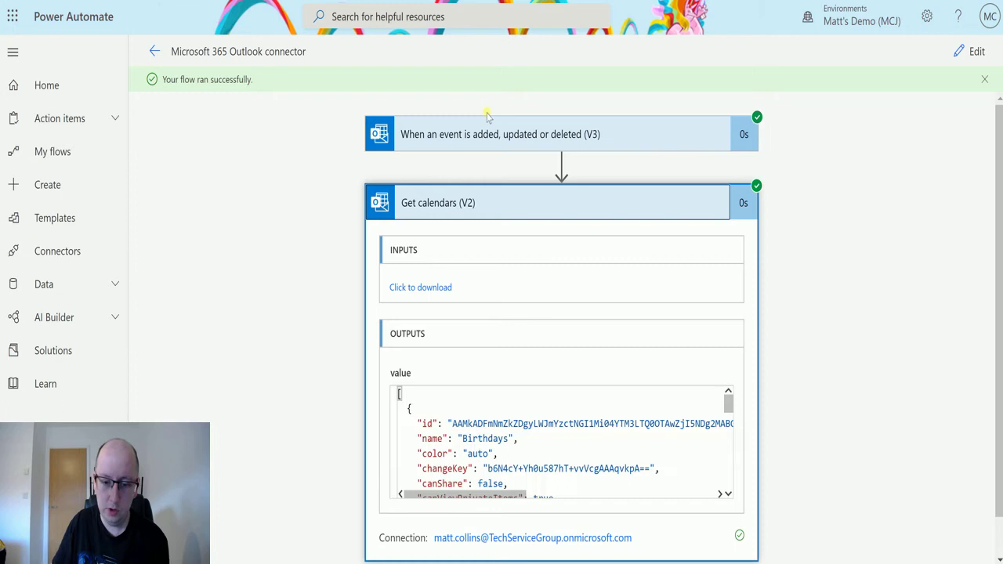
scroll(800, 243, "down", 1)
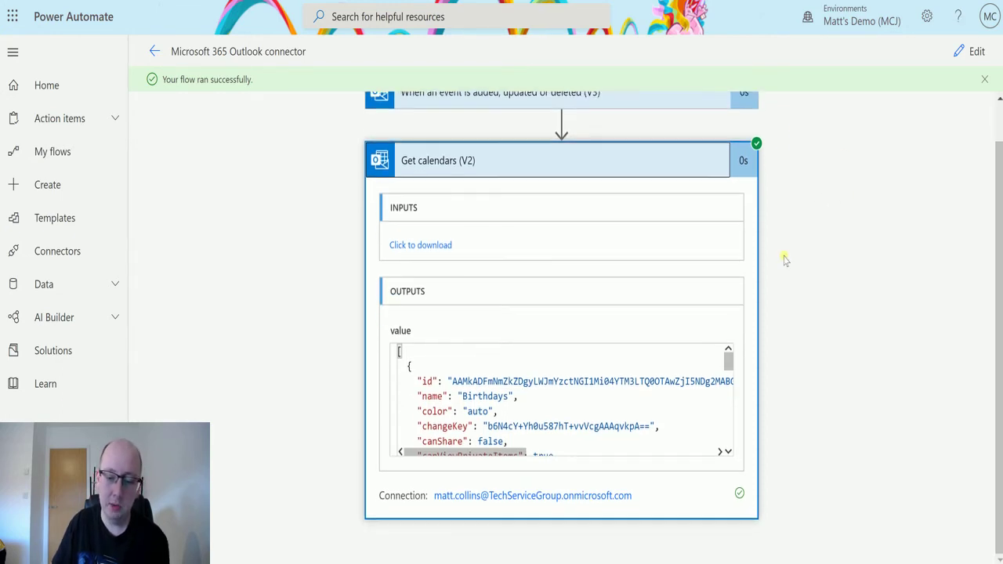
left_click(724, 364)
left_click(610, 403)
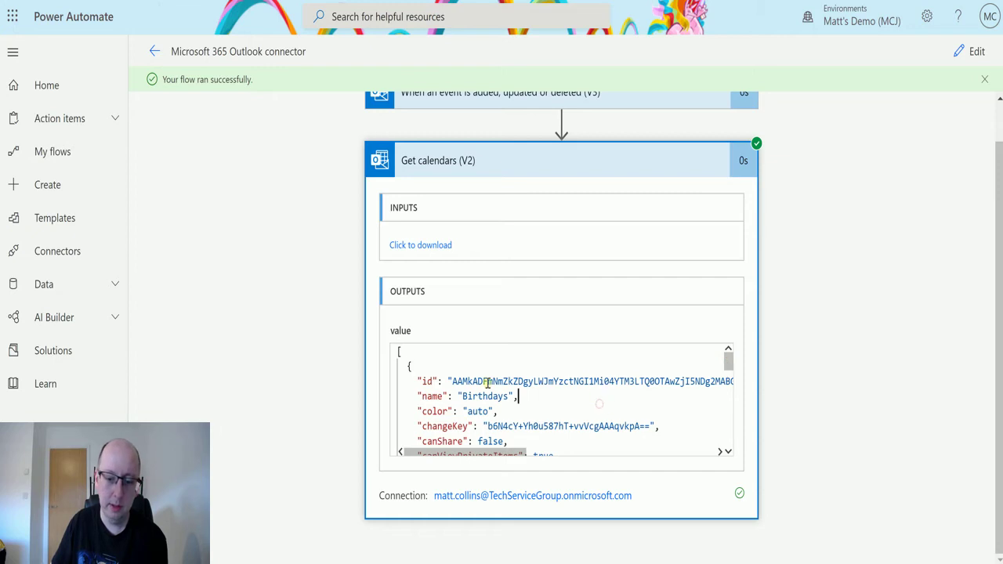
left_click_drag(729, 358, 726, 405)
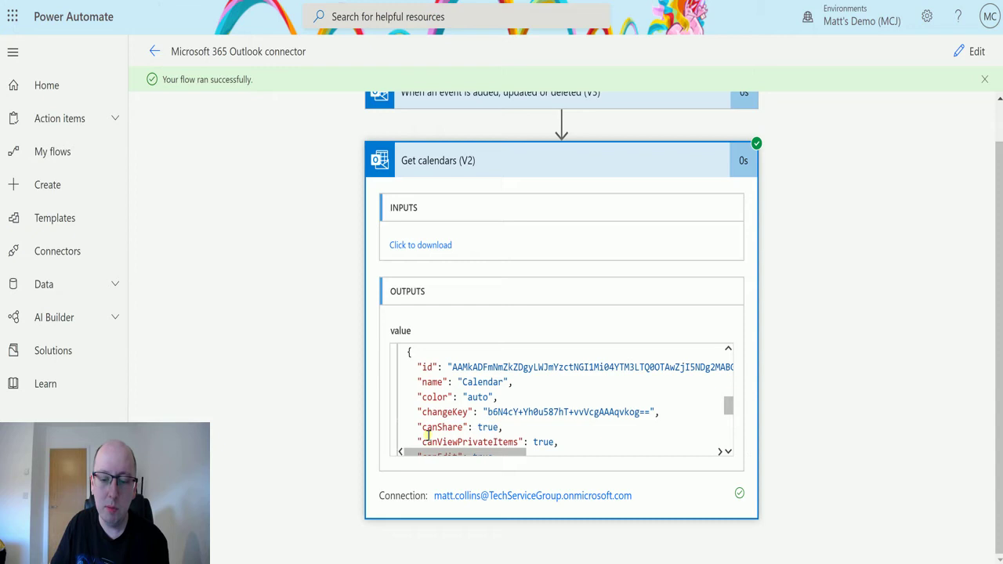
left_click_drag(730, 418, 713, 421)
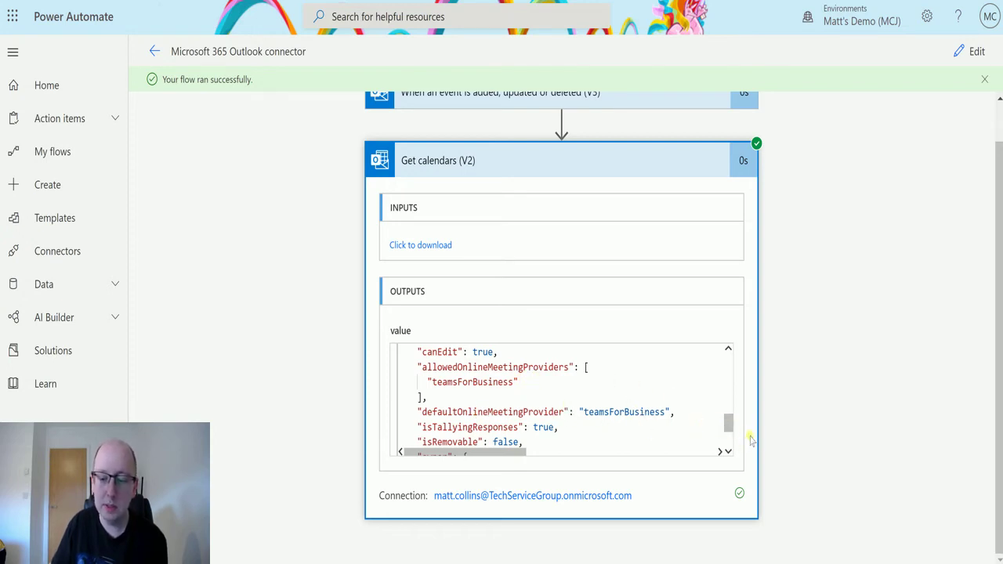
left_click_drag(727, 421, 647, 430)
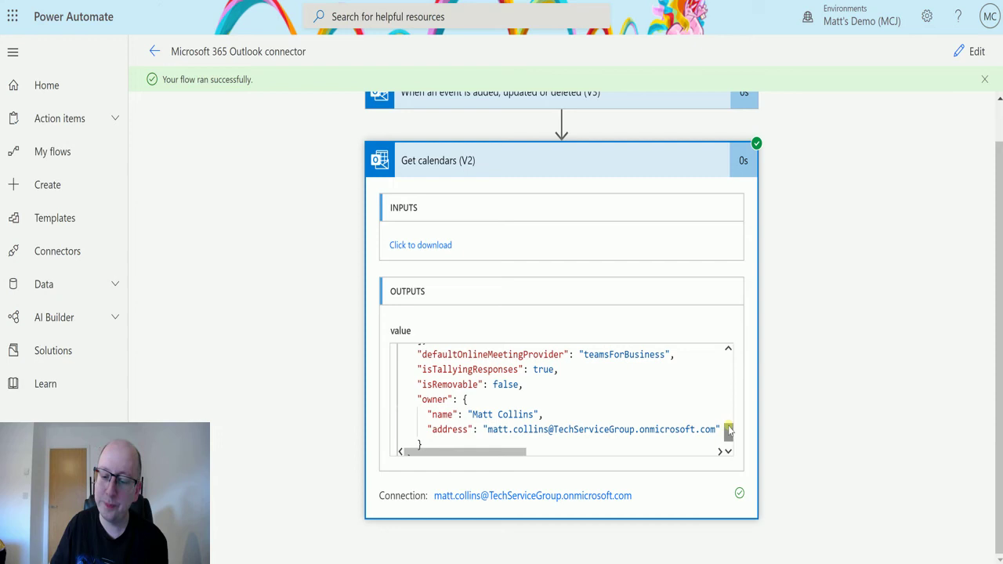
left_click_drag(729, 431, 732, 354)
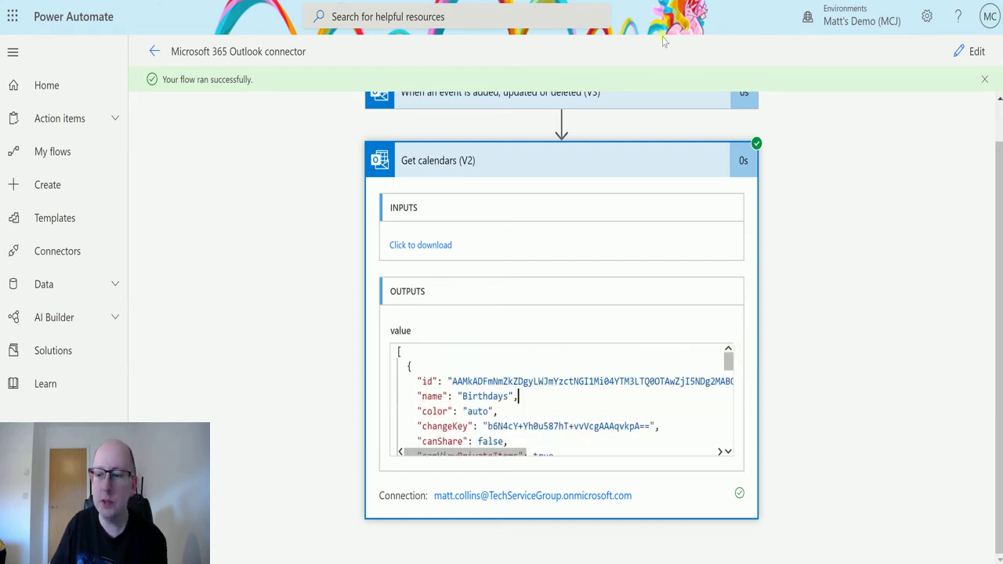
Step: Return the flow to editing and add the Office 365 Outlook action Get calendar view of events (V3) after Get calendars
left_click(977, 51)
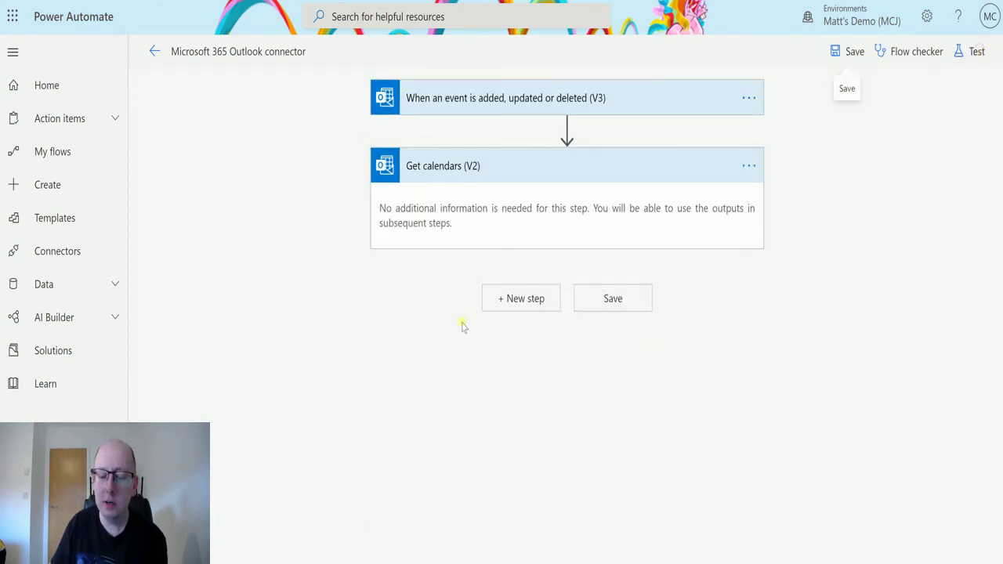
left_click(525, 306)
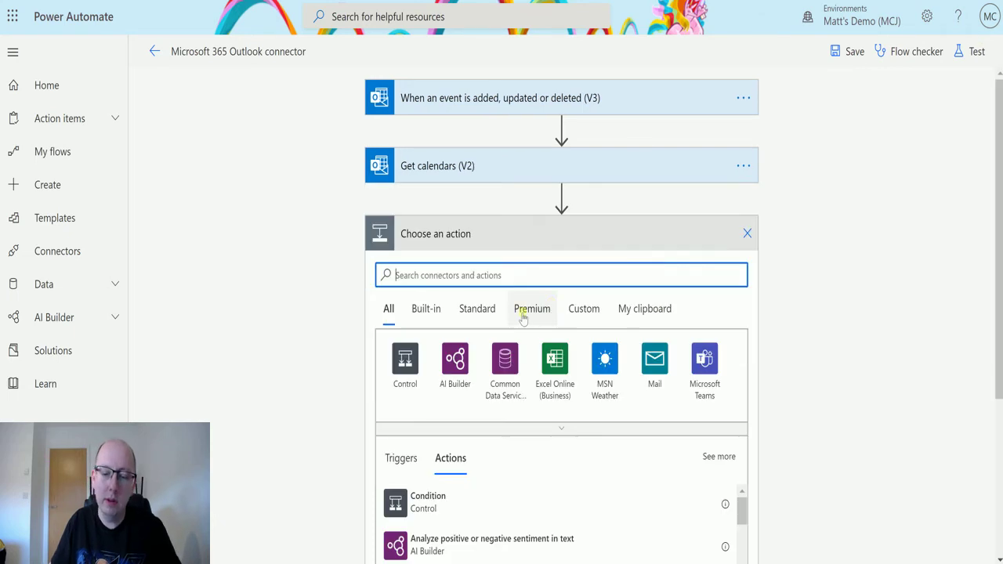
type("office")
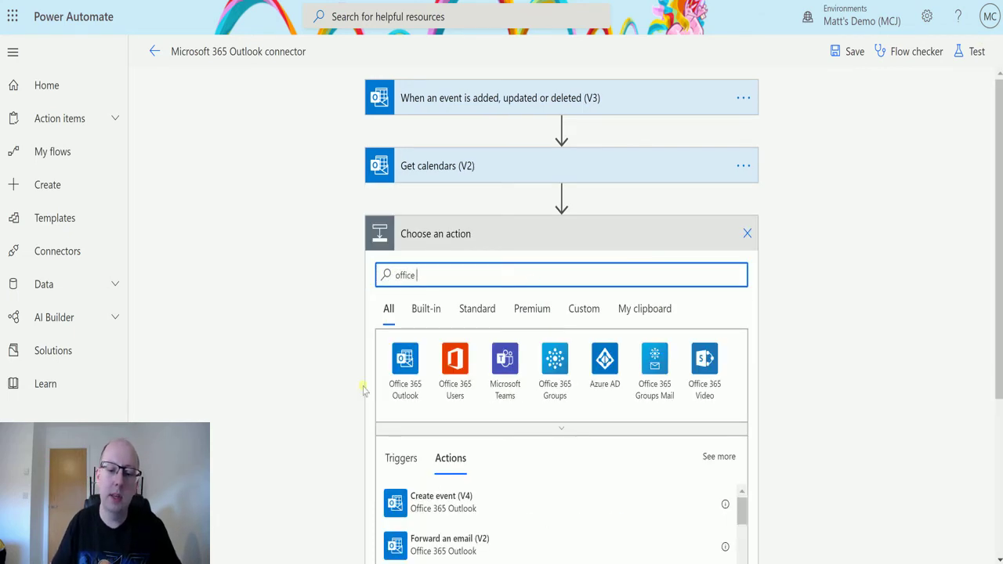
left_click(400, 368)
scroll(507, 389, "down", 1)
scroll(508, 388, "down", 4)
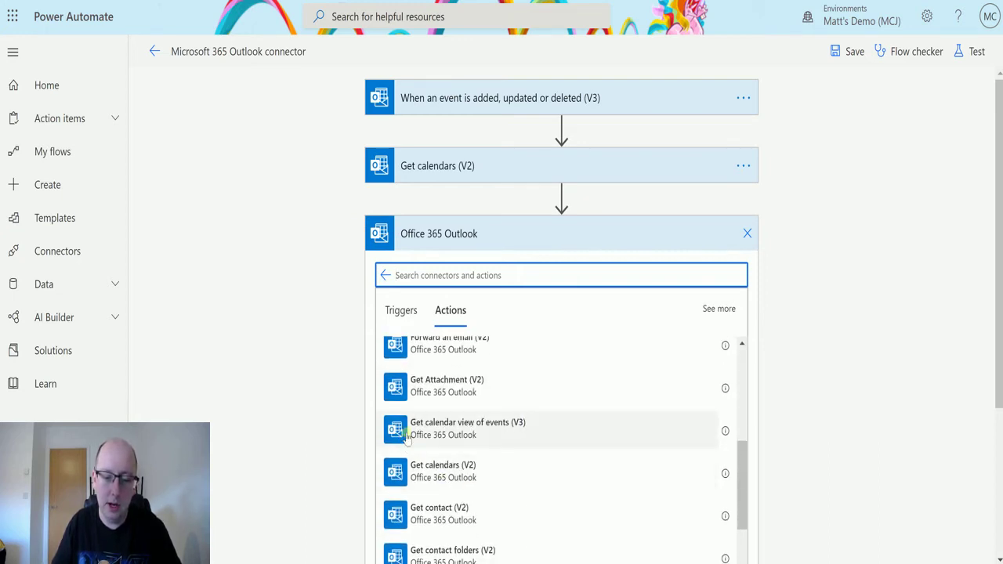
left_click(495, 433)
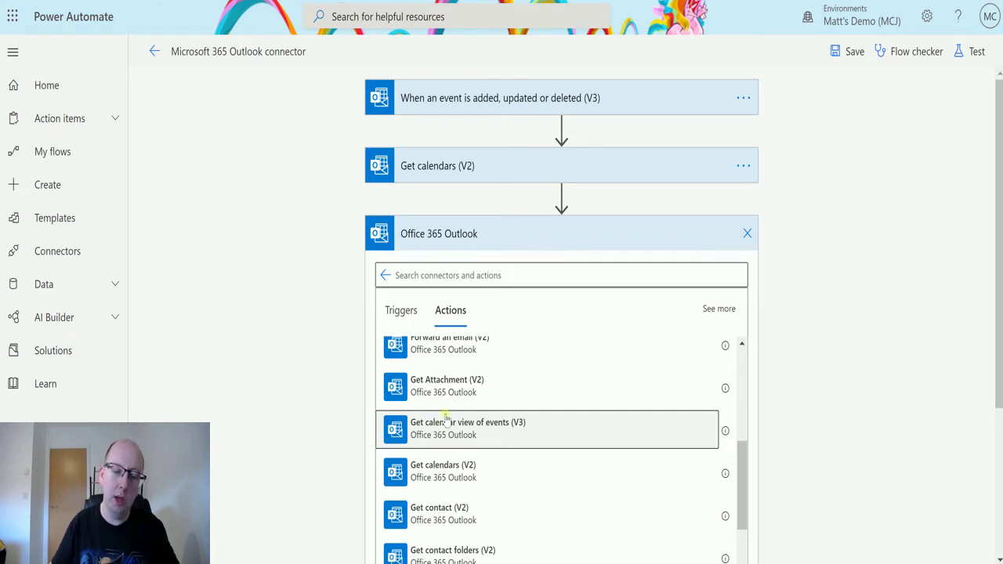
left_click(533, 425)
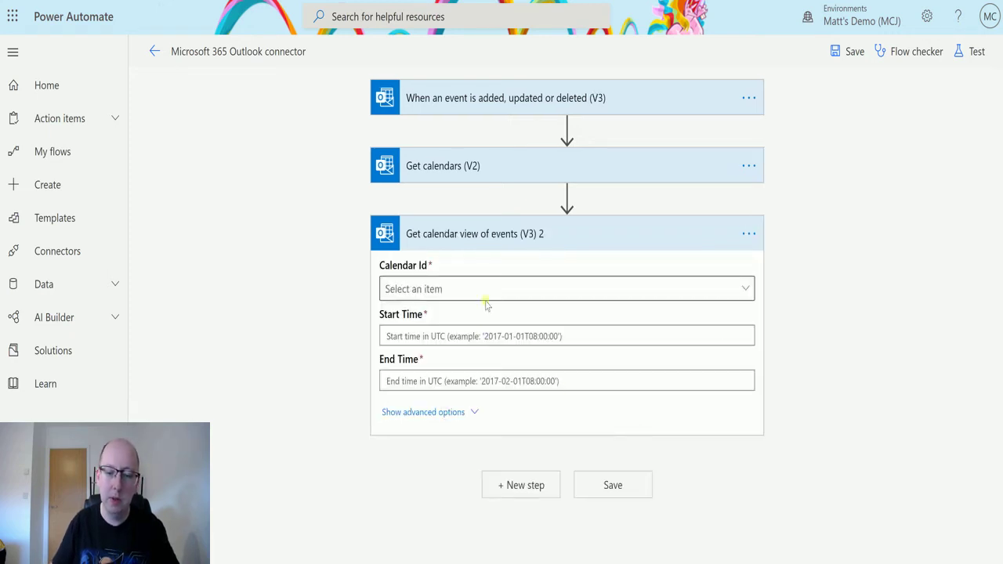
Step: Add a custom Calendar Id to the calendar view action, using the dynamic value ID from Get calendars (V2)
left_click(485, 290)
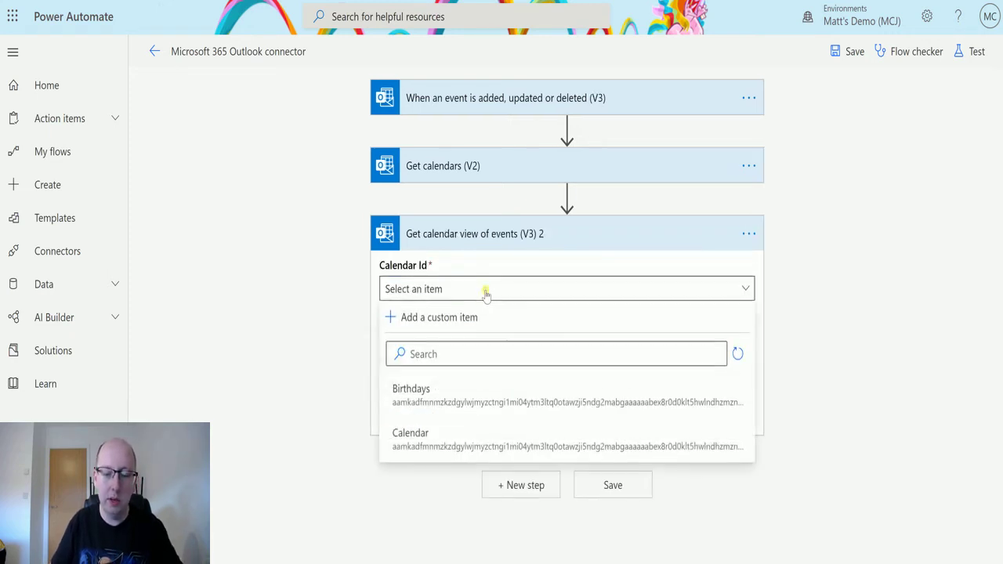
left_click(443, 317)
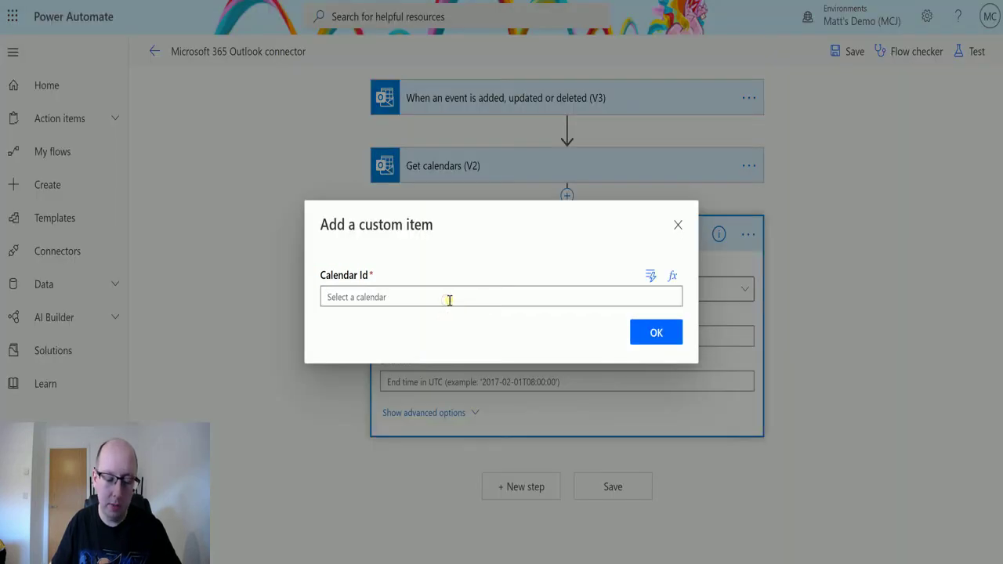
left_click(449, 300)
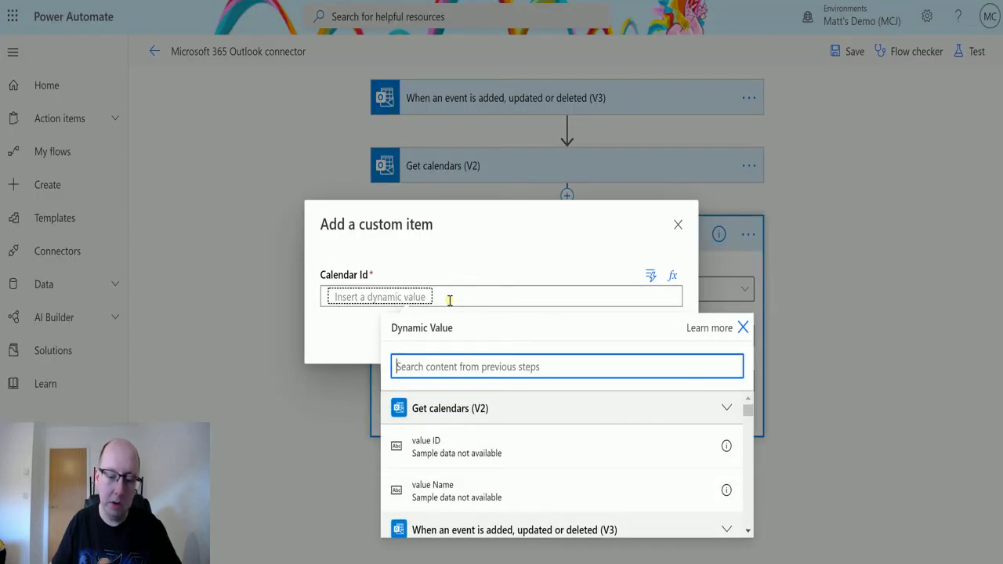
left_click(470, 444)
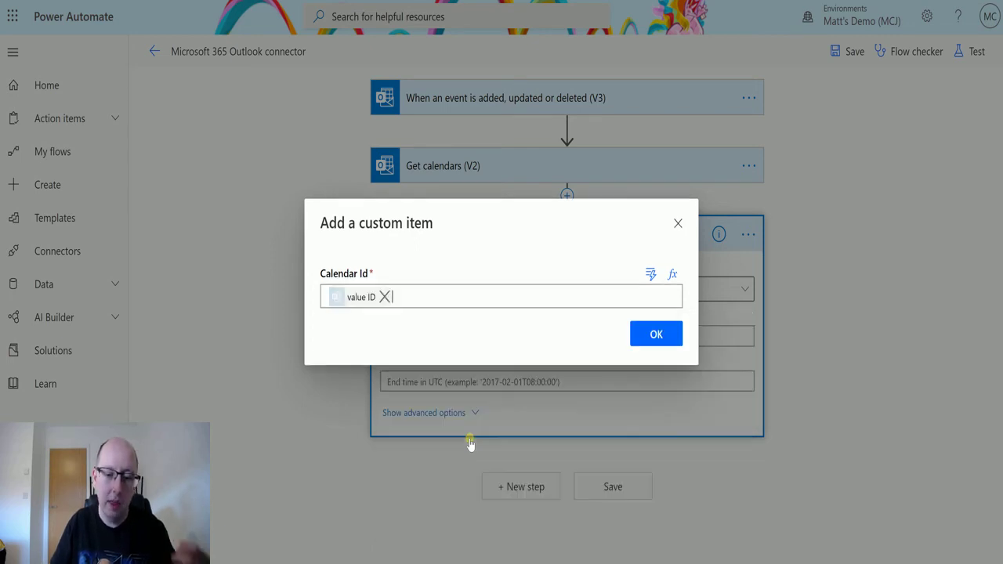
key("Return")
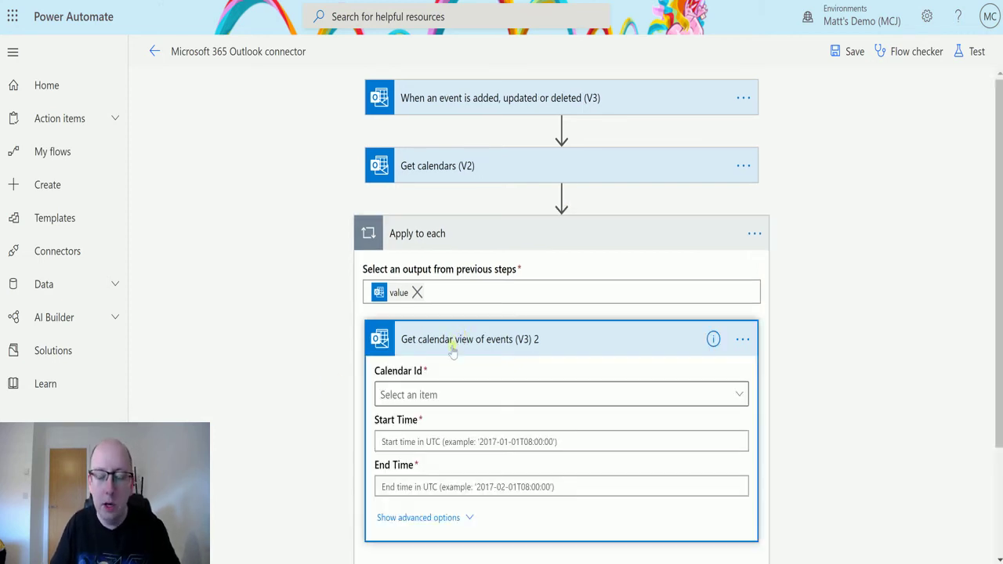
Step: Set the Calendar Id of the calendar view action inside Apply to each to a custom item holding the dynamic value ID
left_click(447, 395)
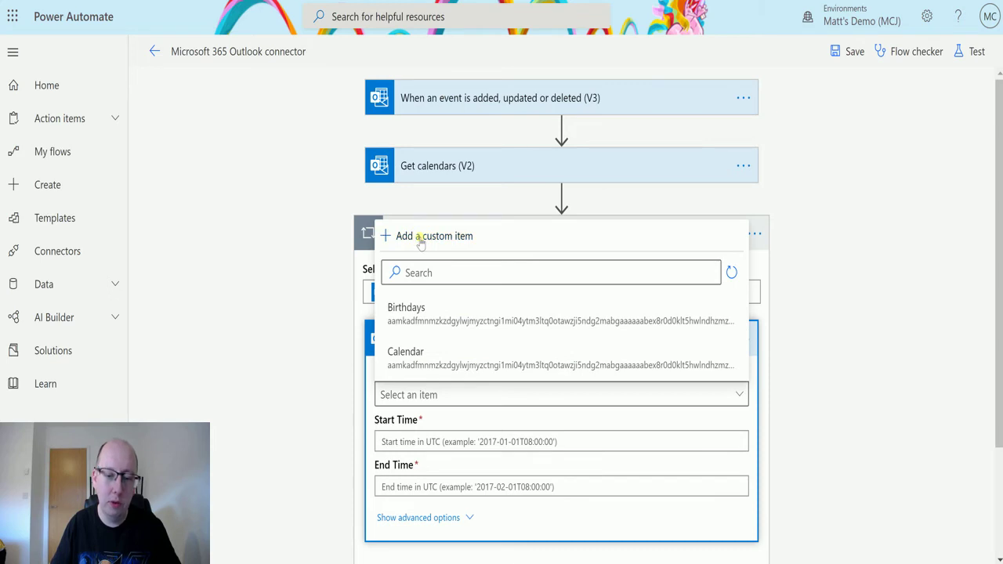
left_click(421, 235)
left_click(434, 300)
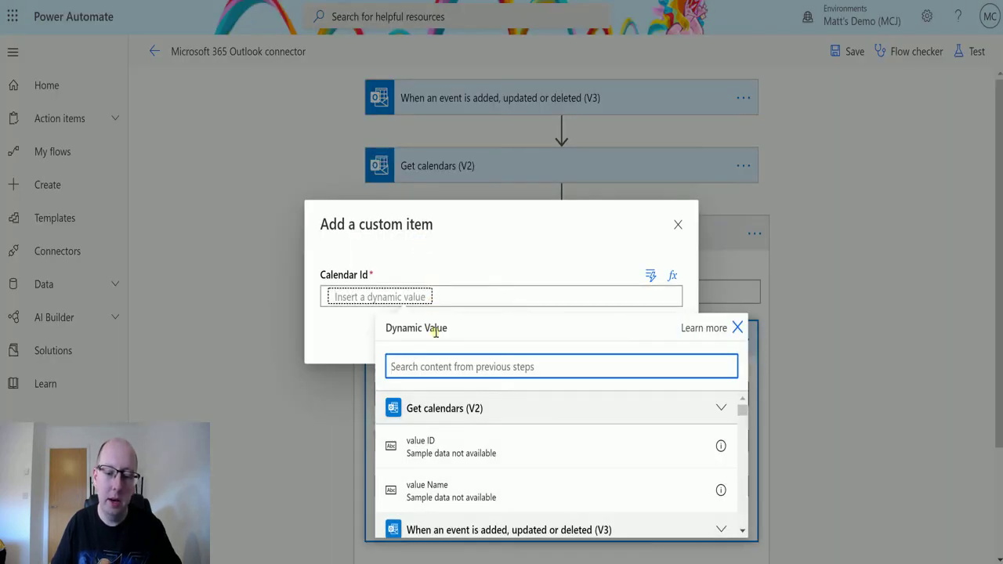
left_click(438, 445)
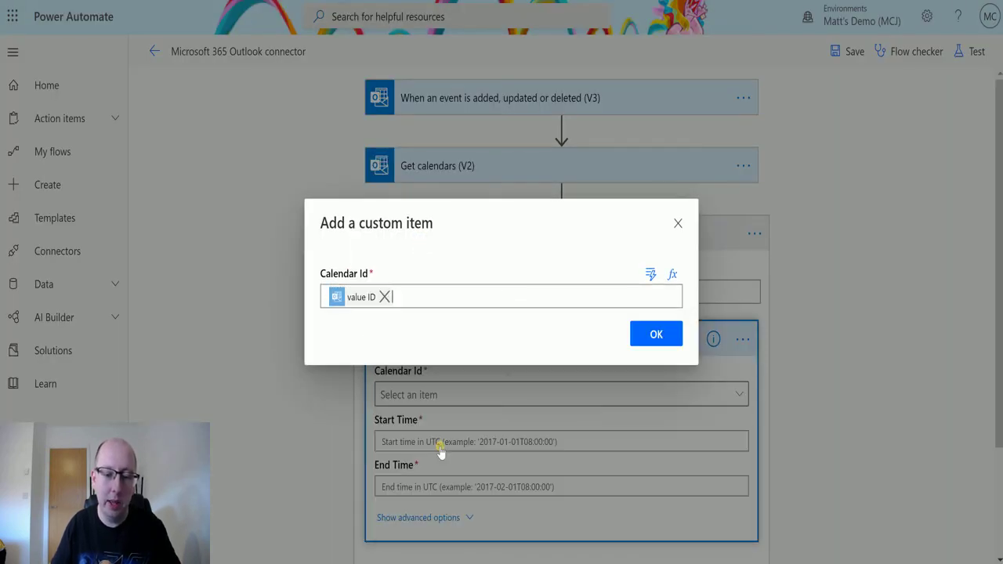
left_click(653, 335)
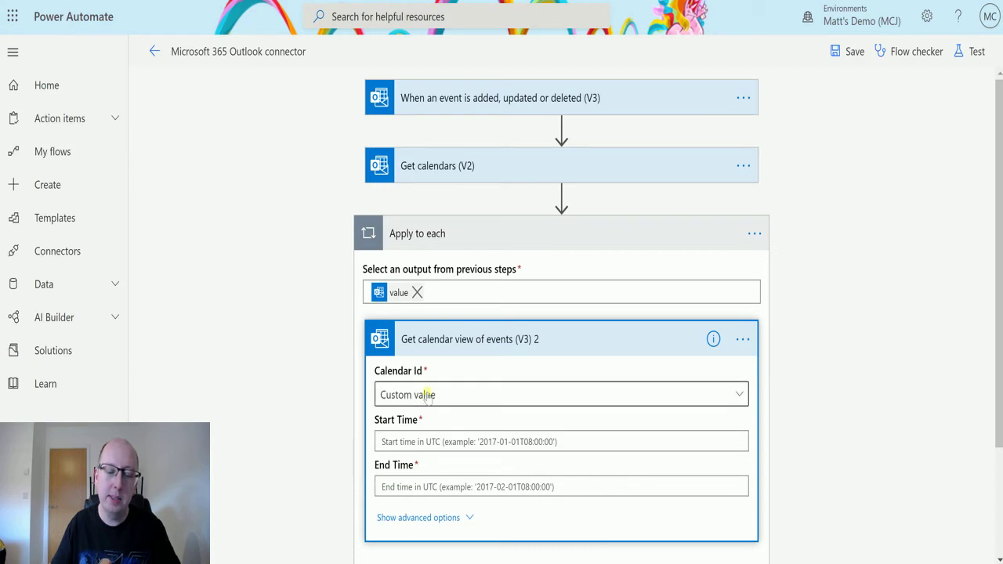
Step: Set the Start Time of the calendar view action to the expression utcNow()
left_click(450, 444)
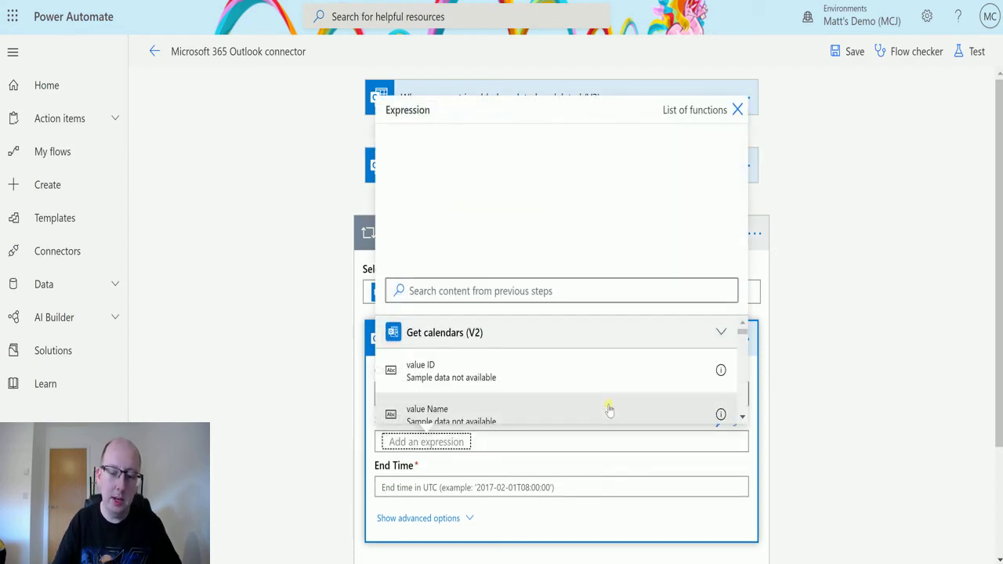
type("utc")
key("Return")
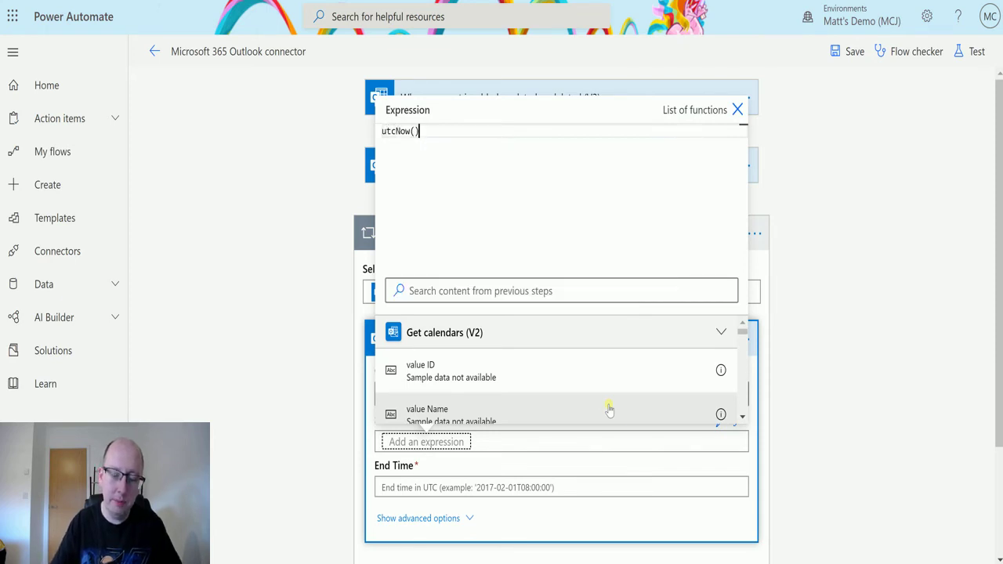
key("Return")
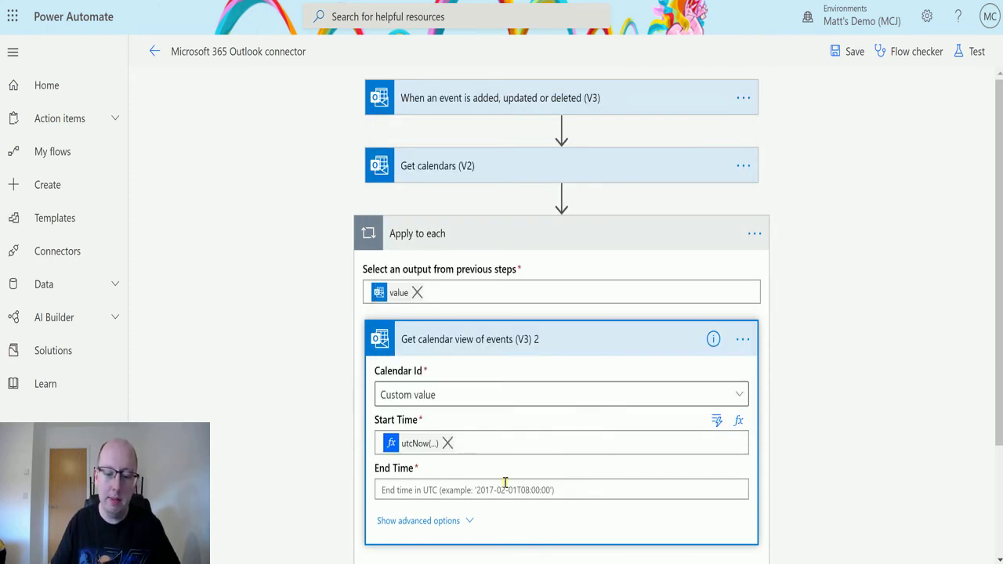
Step: Set the End Time of the calendar view action to the expression addDays(utcNow(),4)
left_click(513, 490)
left_click(516, 497)
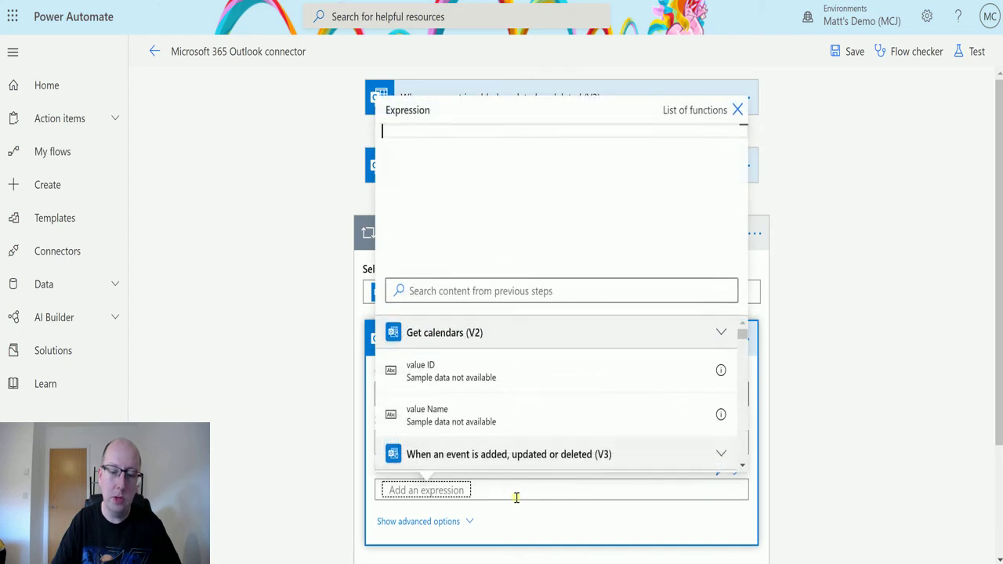
type("add")
key("Down")
key("Return")
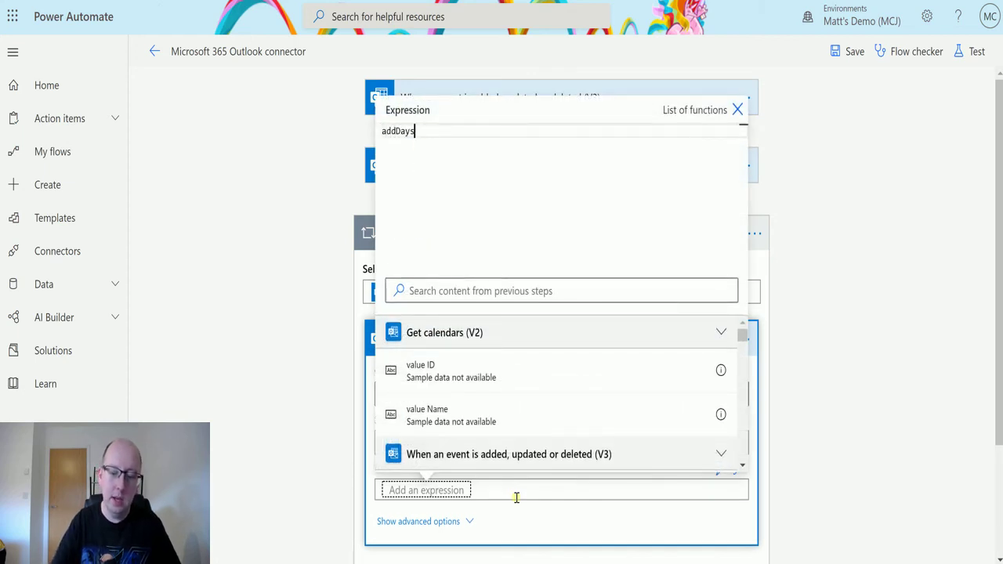
type("utcNow())")
key("Return")
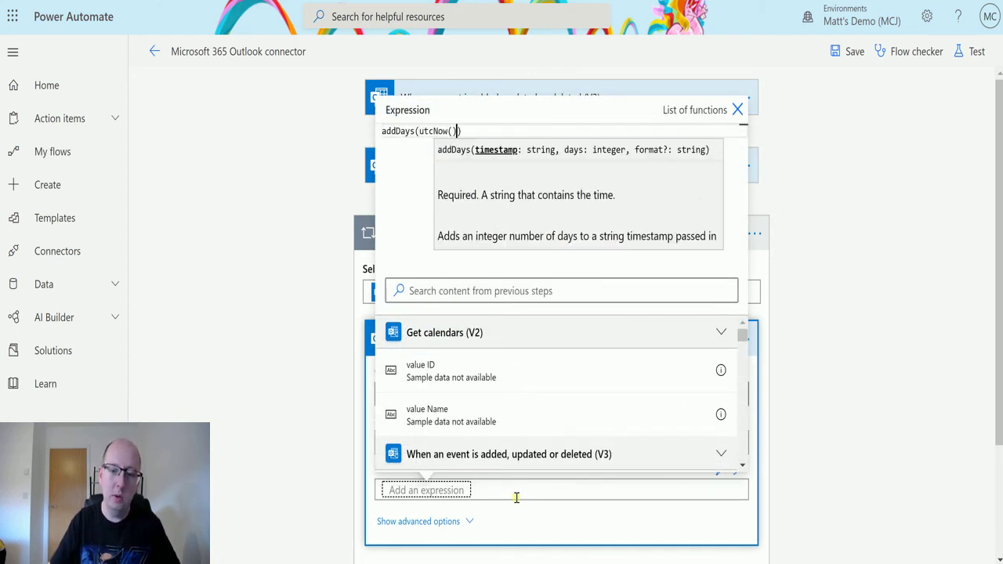
type(",1")
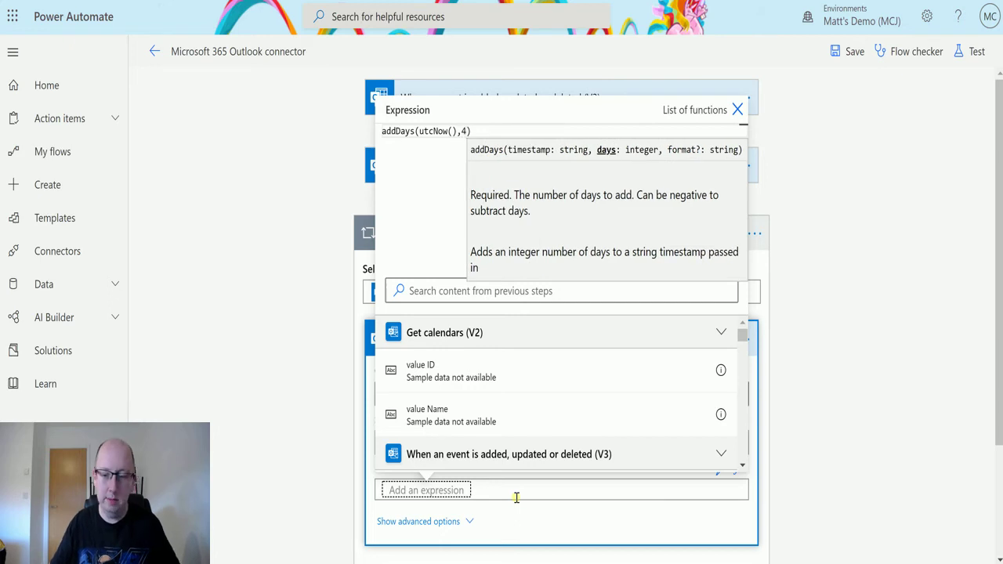
key("Return")
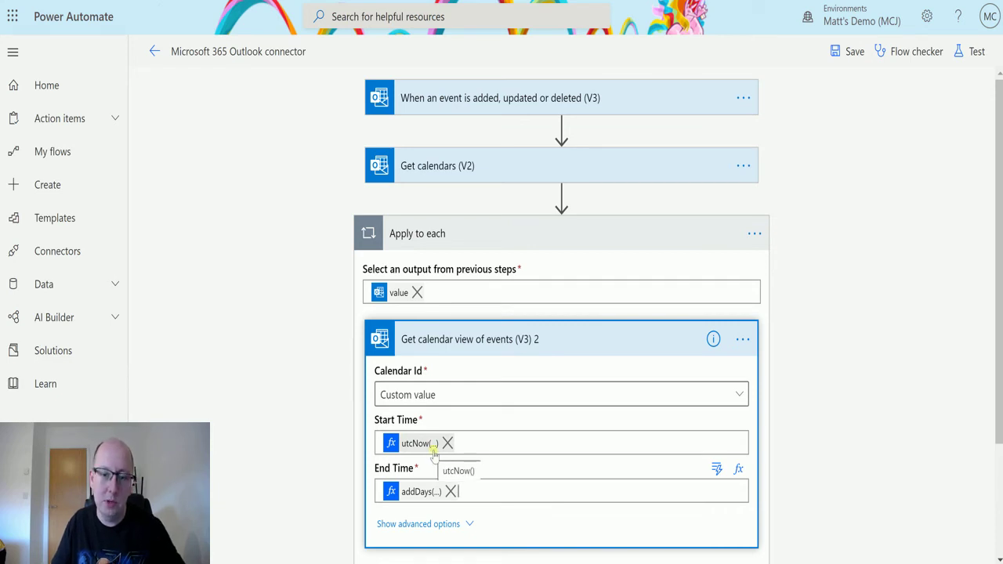
Step: Save and test the flow using data from the most recent successful previous run
left_click(972, 52)
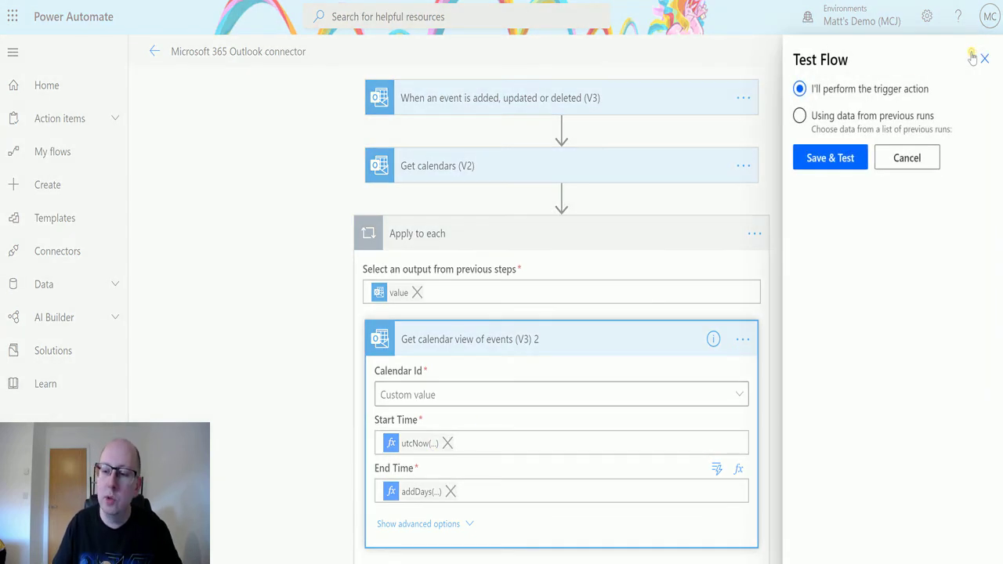
left_click(812, 118)
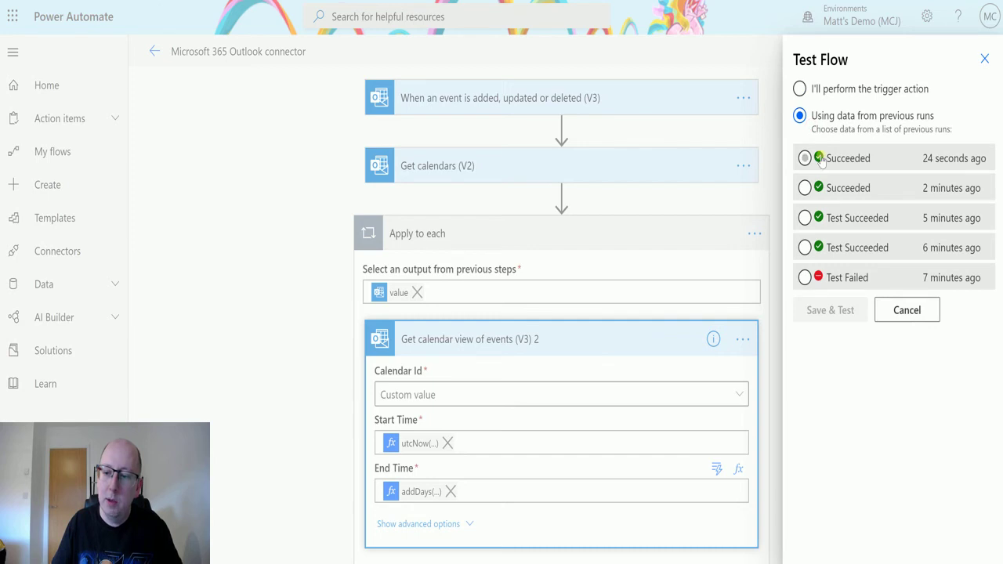
left_click(819, 158)
left_click(832, 309)
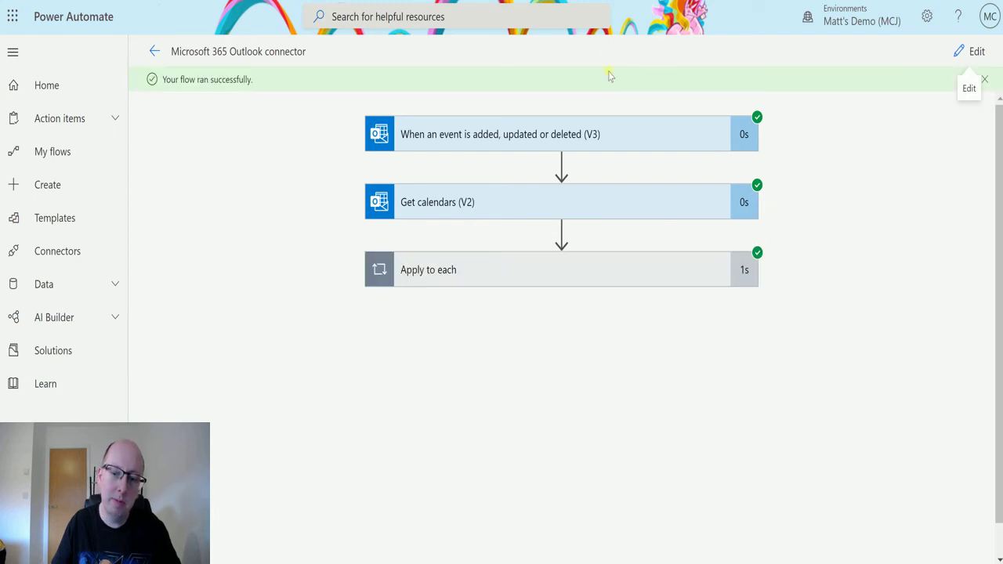
Step: Examine the calendar view action's inputs and outputs in the first Apply to each iteration of the run
left_click(580, 268)
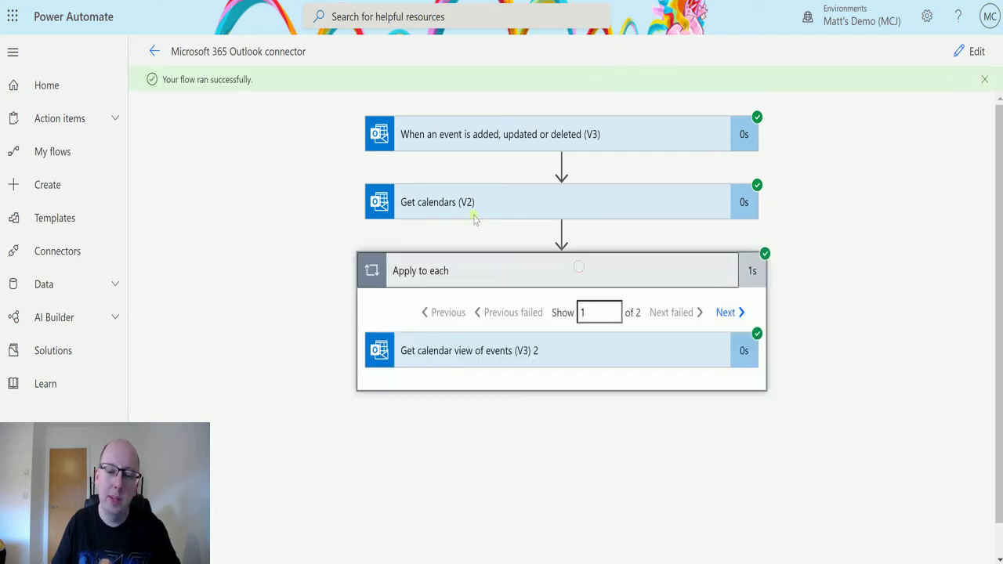
left_click(590, 349)
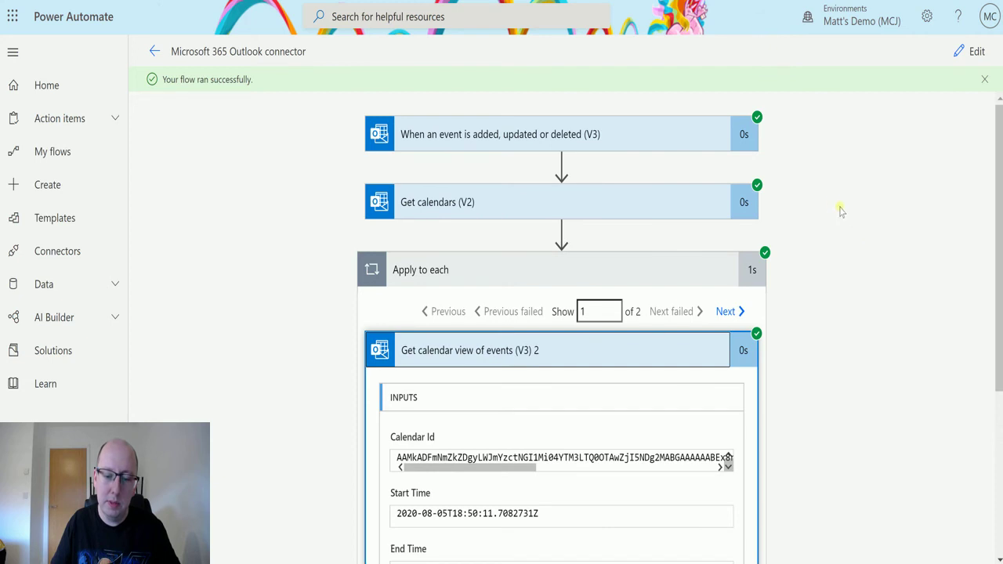
scroll(841, 210, "down", 3)
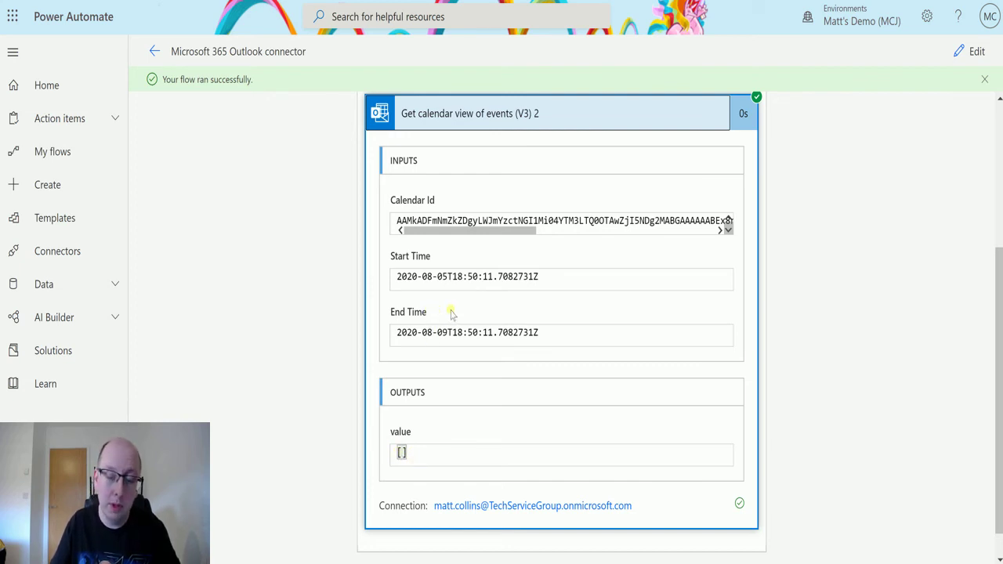
scroll(688, 324, "up", 1)
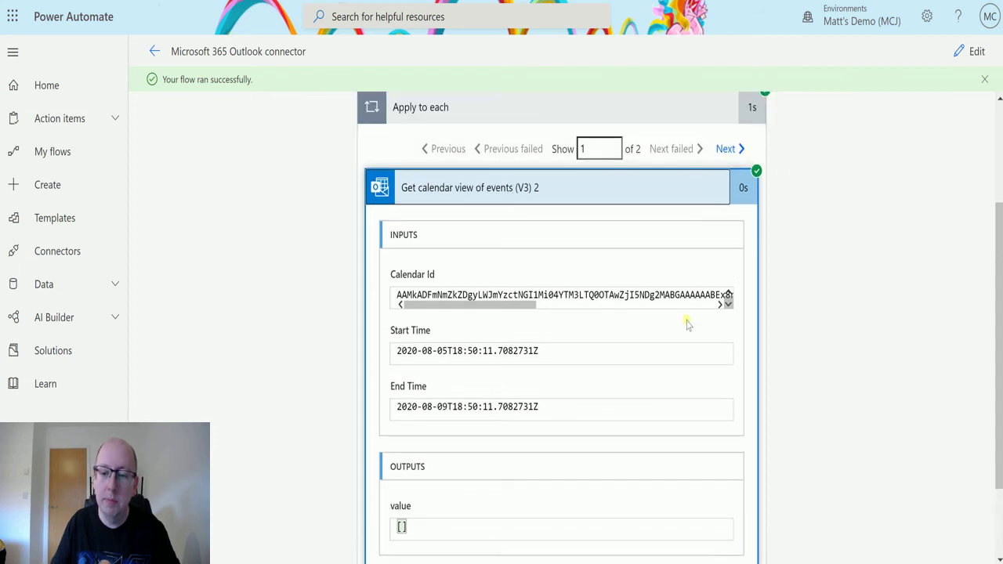
Step: Go to the second Apply to each iteration and review the subject, start and end times of the returned events
left_click(734, 155)
scroll(667, 246, "down", 2)
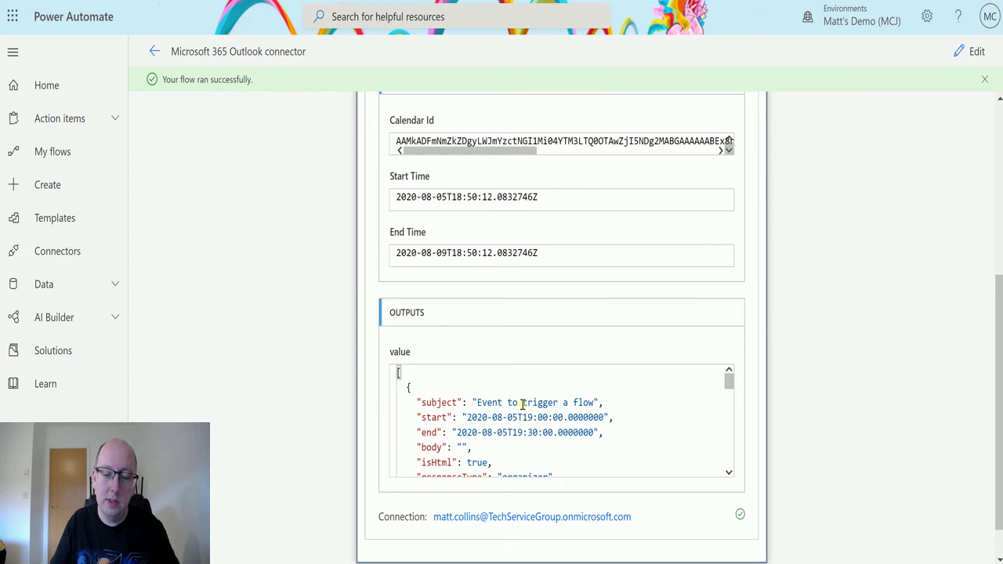
scroll(523, 404, "down", 2)
scroll(553, 401, "down", 3)
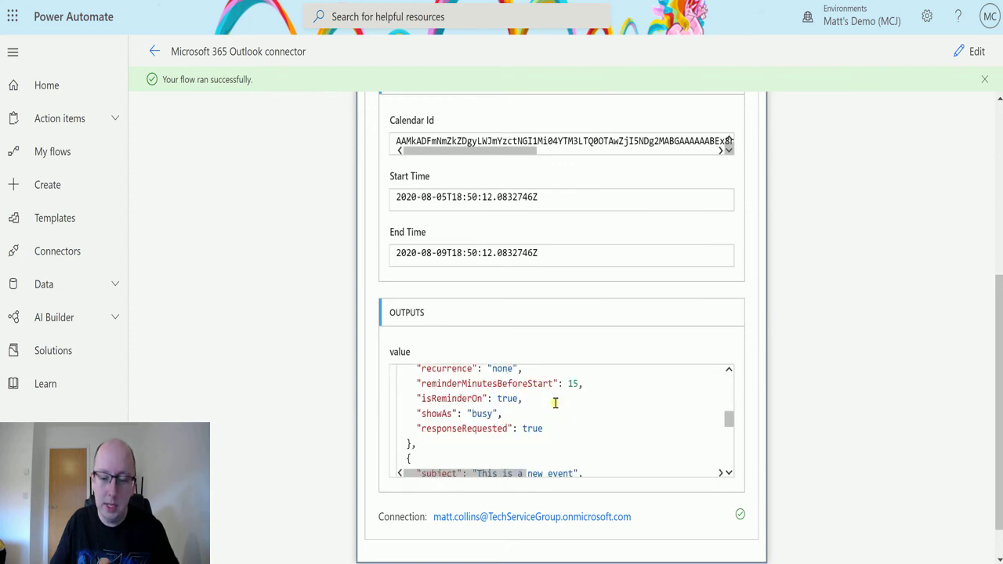
mouse_move(728, 424)
left_mouse_down()
mouse_move(727, 464)
mouse_move(724, 422)
left_mouse_up()
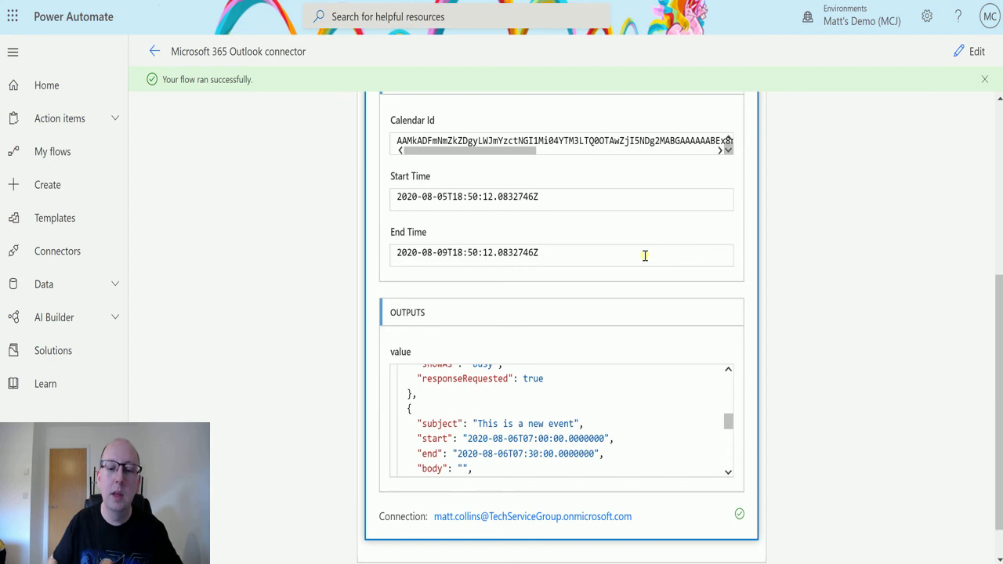